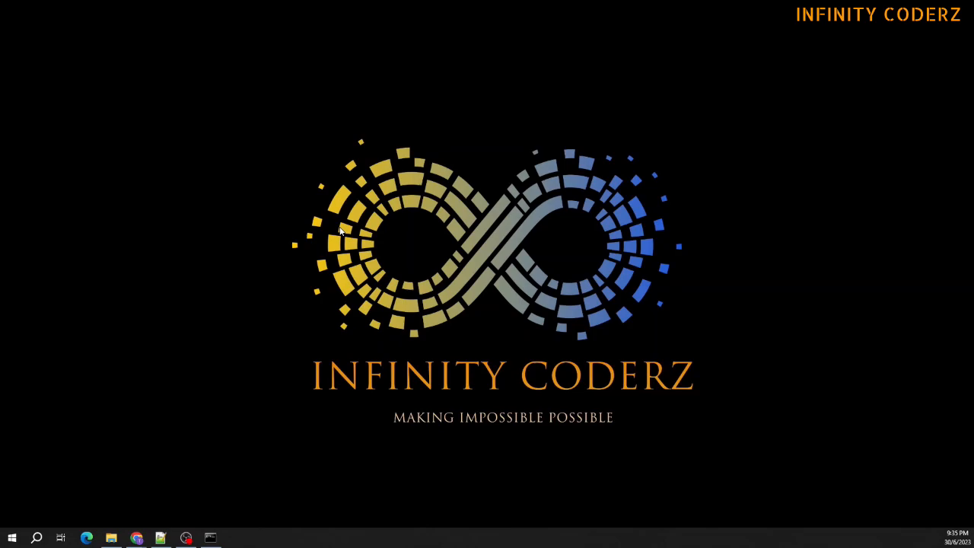
# - Switch to Chrome, search Google for "oracle java" and open Oracle's Java Downloads page from the results
pyautogui.moveTo(136, 538)
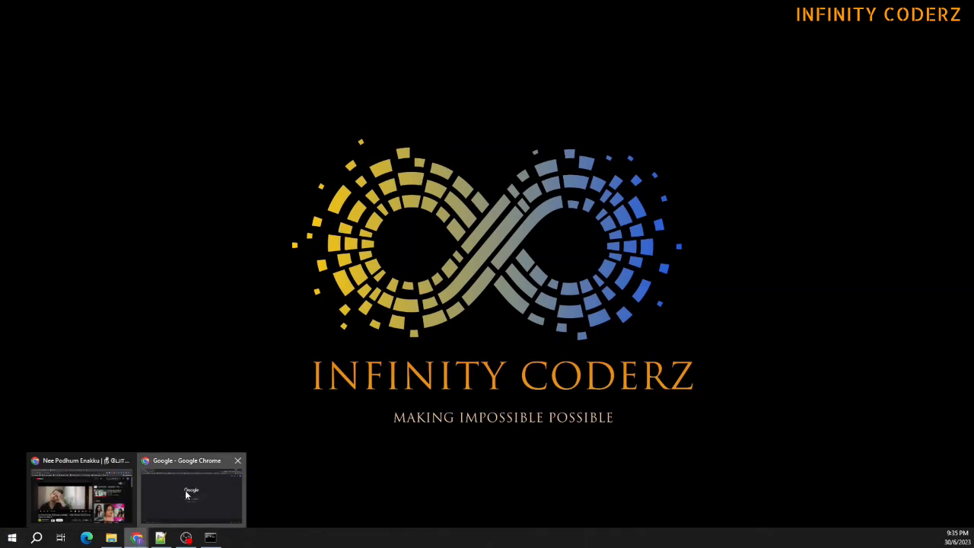
pyautogui.click(186, 494)
pyautogui.write('ora')
pyautogui.click(411, 275)
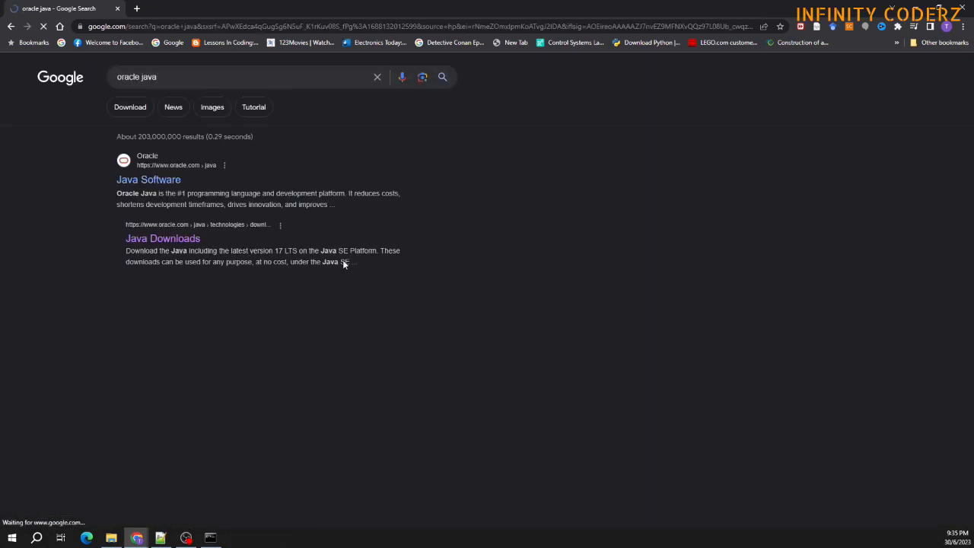
pyautogui.click(158, 239)
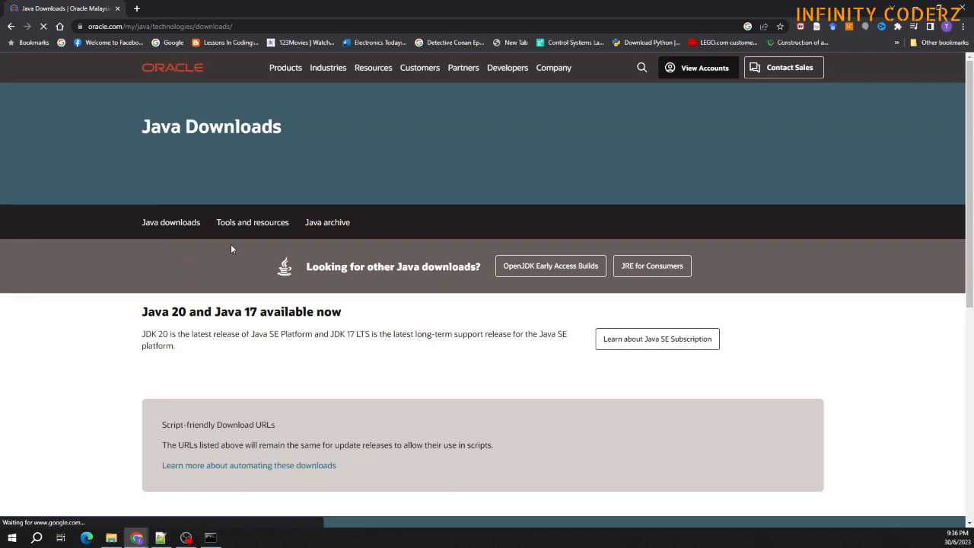
# - Show the JDK 17 downloads for Windows and examine the x64 Installer's name and file size
pyautogui.scroll(-2, 230, 295)
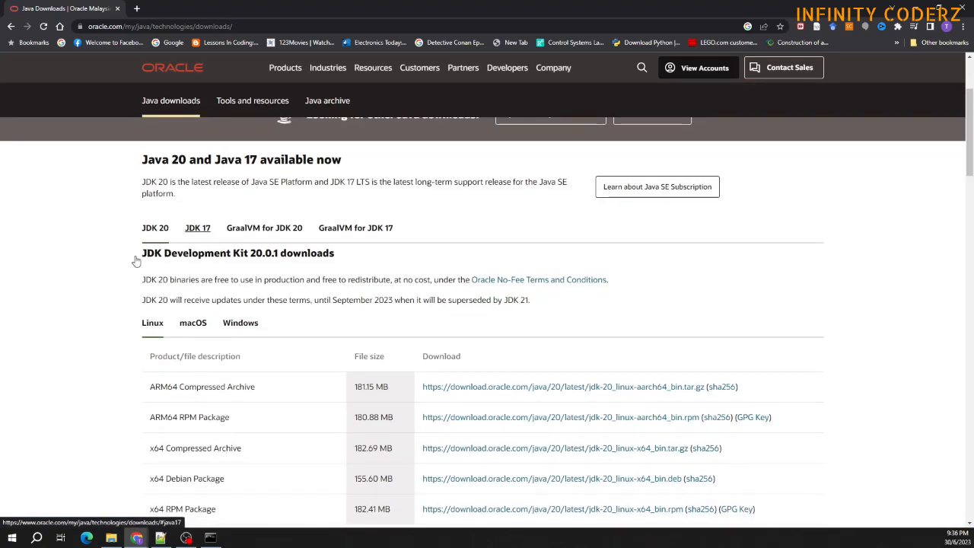
pyautogui.moveTo(142, 254); pyautogui.dragTo(249, 254)
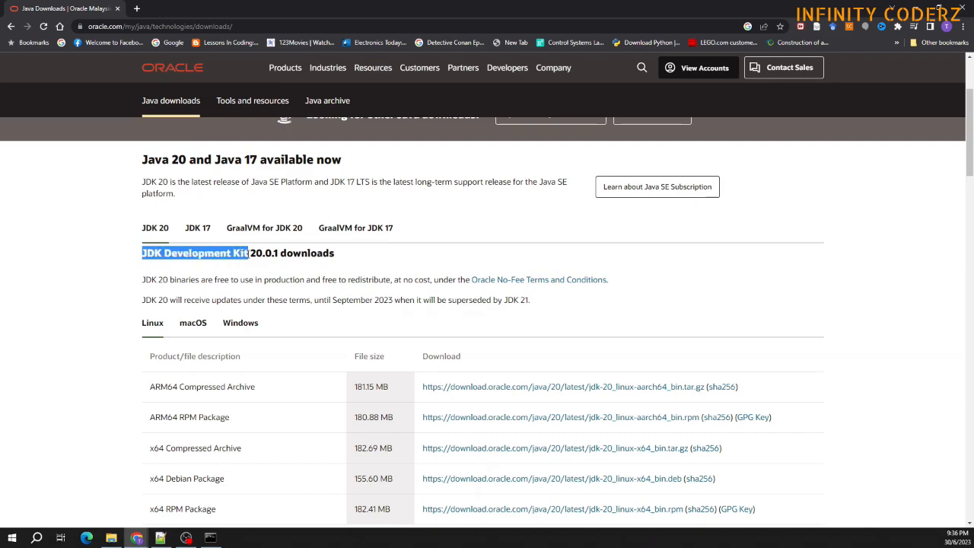
pyautogui.click(197, 228)
pyautogui.scroll(-1, 217, 227)
pyautogui.scroll(-1, 217, 226)
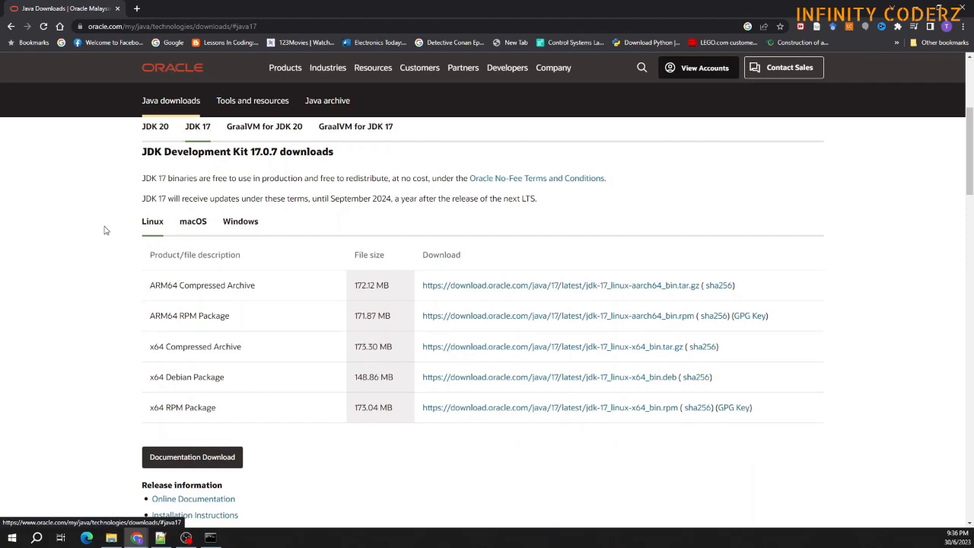
pyautogui.click(245, 225)
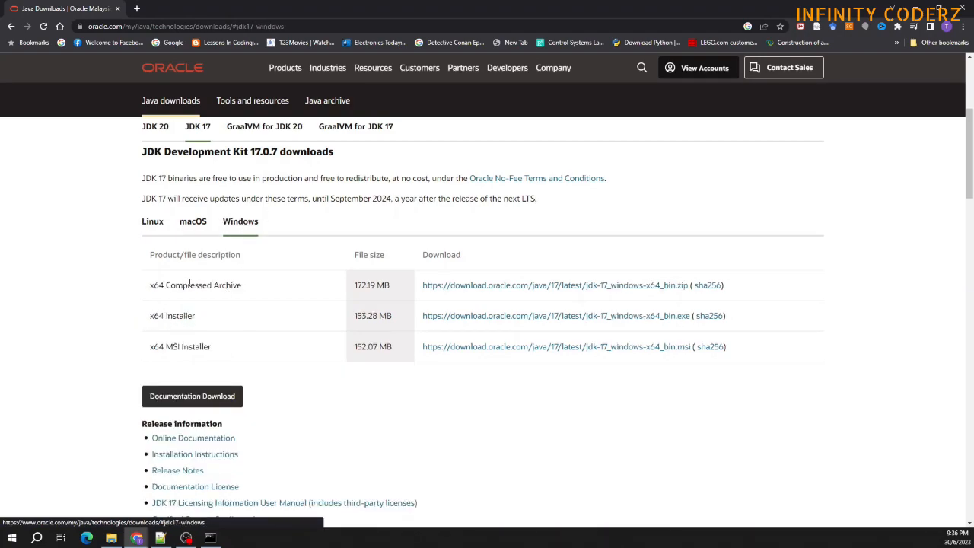
pyautogui.moveTo(151, 315); pyautogui.dragTo(233, 319)
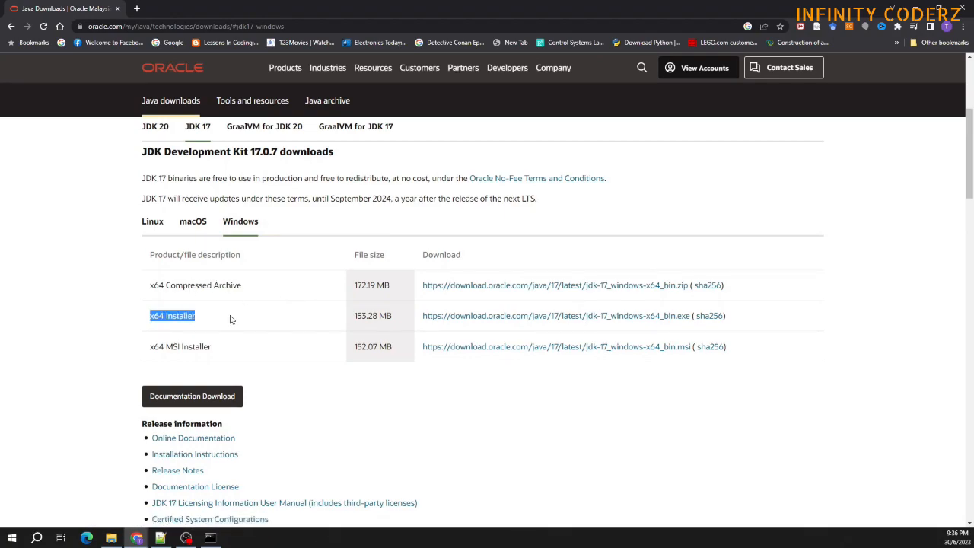
pyautogui.moveTo(354, 315); pyautogui.dragTo(418, 320)
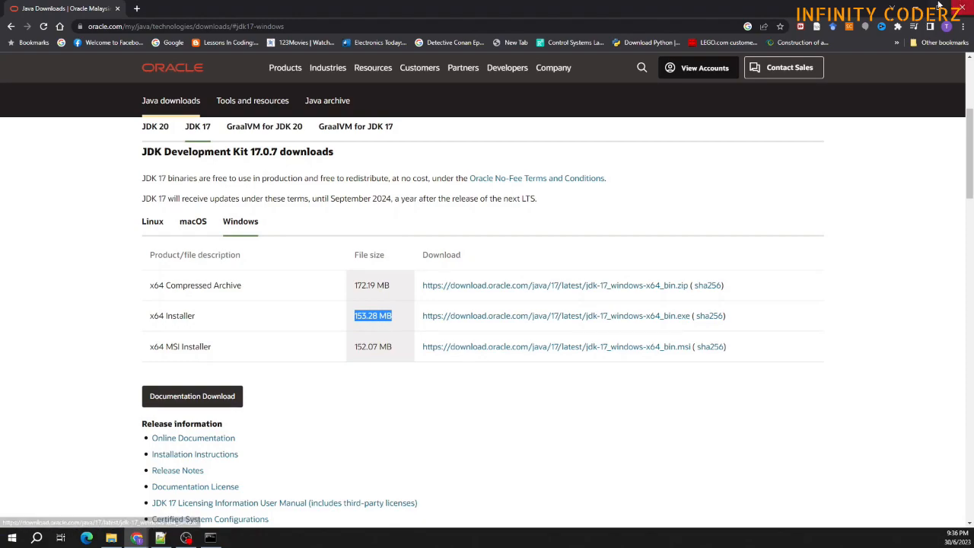
# - Switch to File Explorer and open the Program Files folder on Local Disk (C:)
pyautogui.click(914, 8)
pyautogui.click(111, 538)
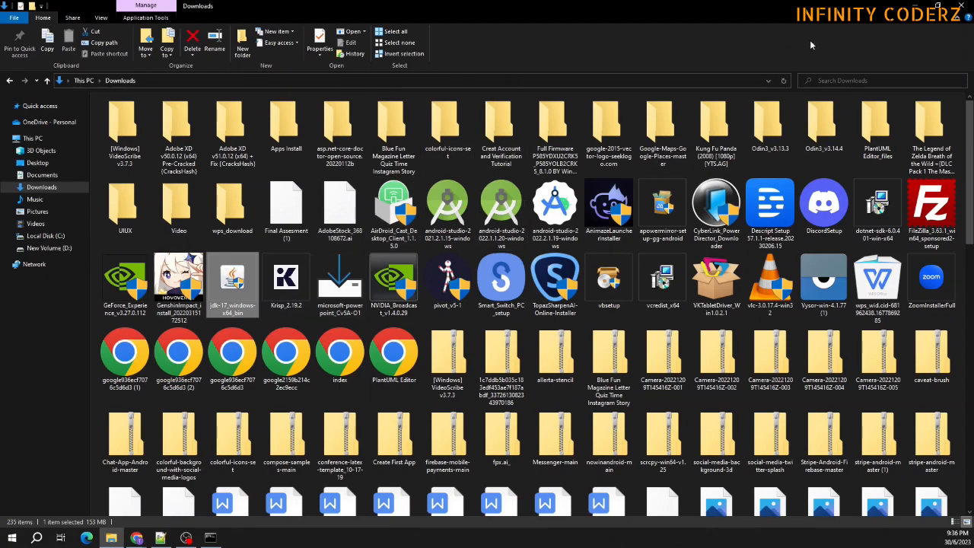
pyautogui.click(70, 238)
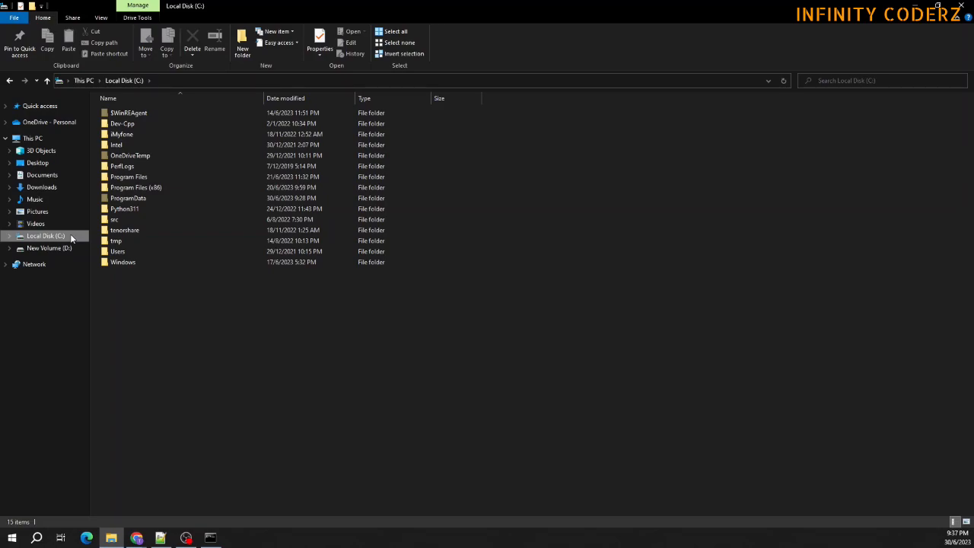
pyautogui.doubleClick(158, 179)
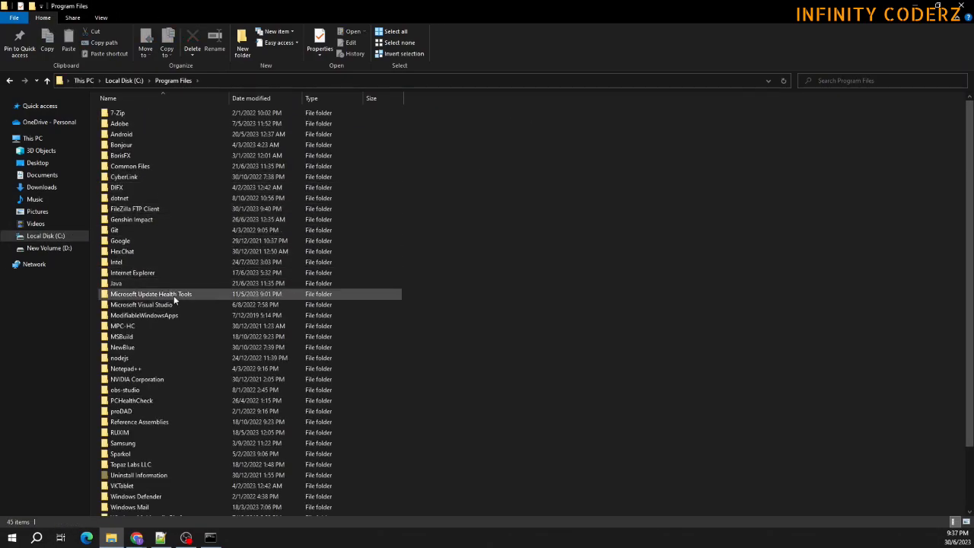
pyautogui.click(187, 283)
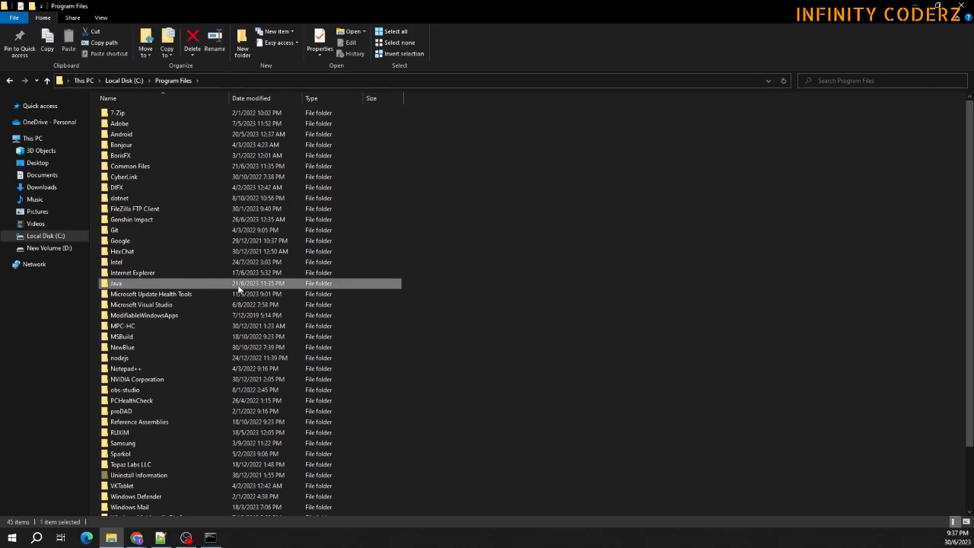
pyautogui.click(421, 302)
pyautogui.rightClick(399, 261)
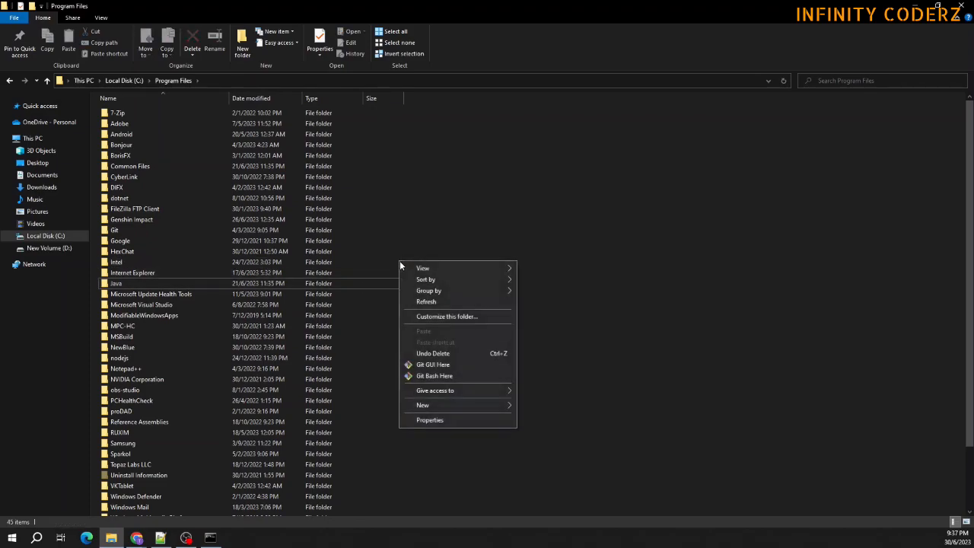
pyautogui.moveTo(500, 406)
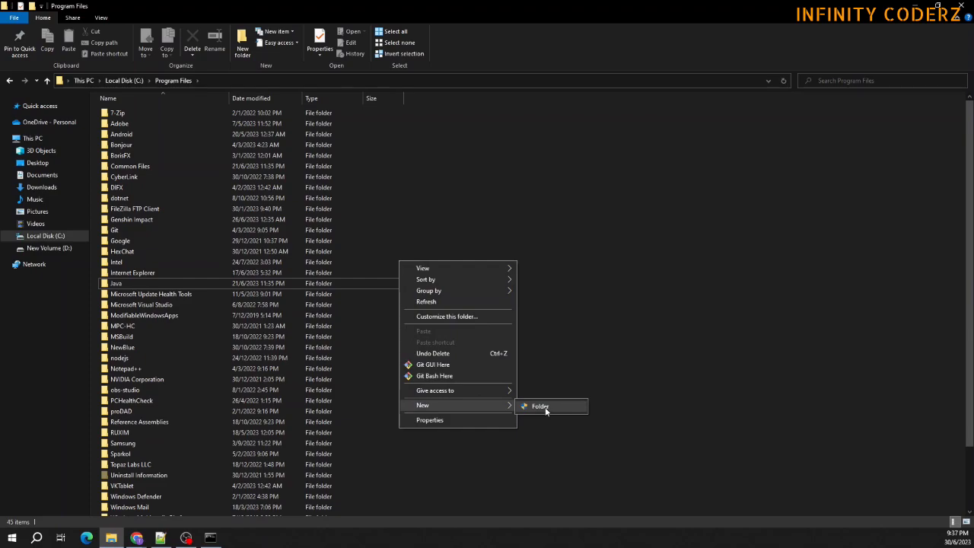
pyautogui.click(170, 287)
# - Open the jdk-17 folder inside the Java folder and examine the installed JDK files
pyautogui.doubleClick(169, 284)
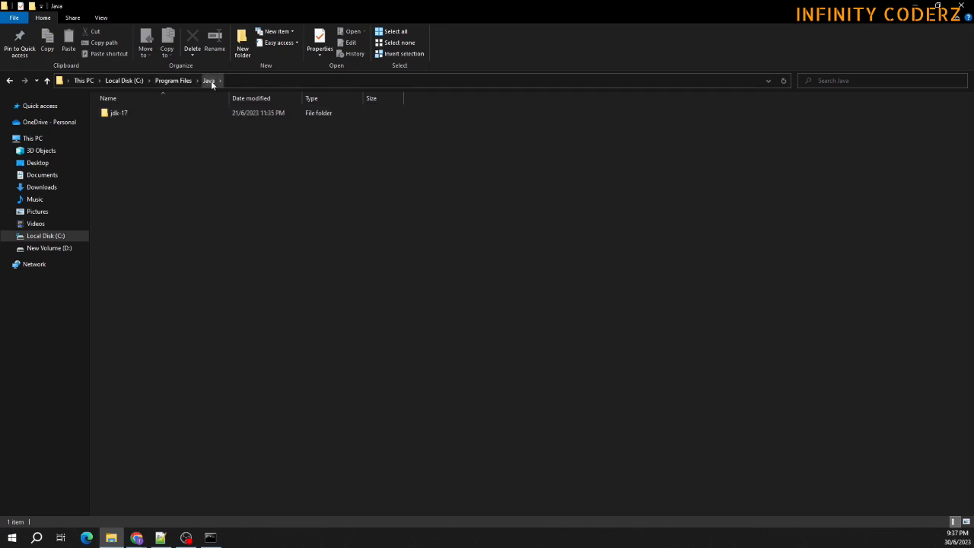
pyautogui.click(114, 113)
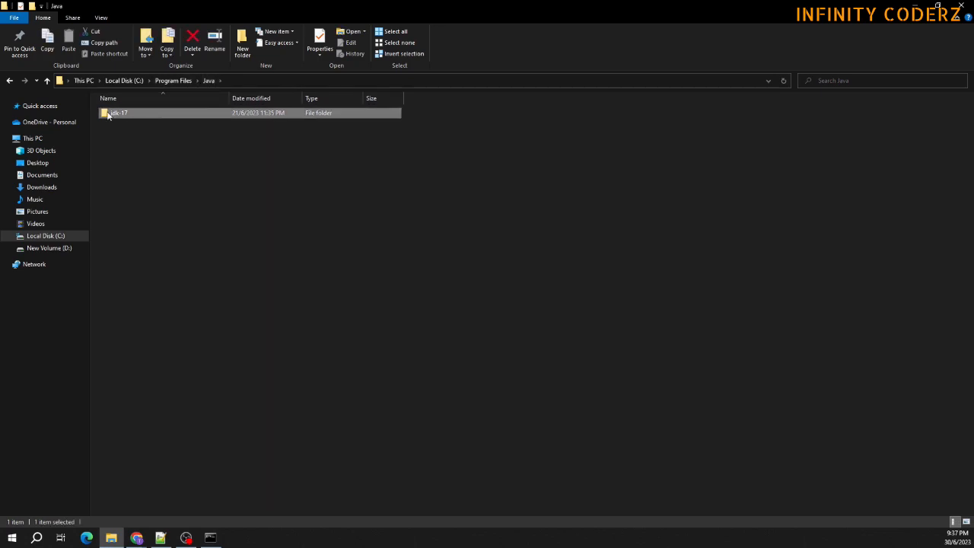
pyautogui.doubleClick(175, 113)
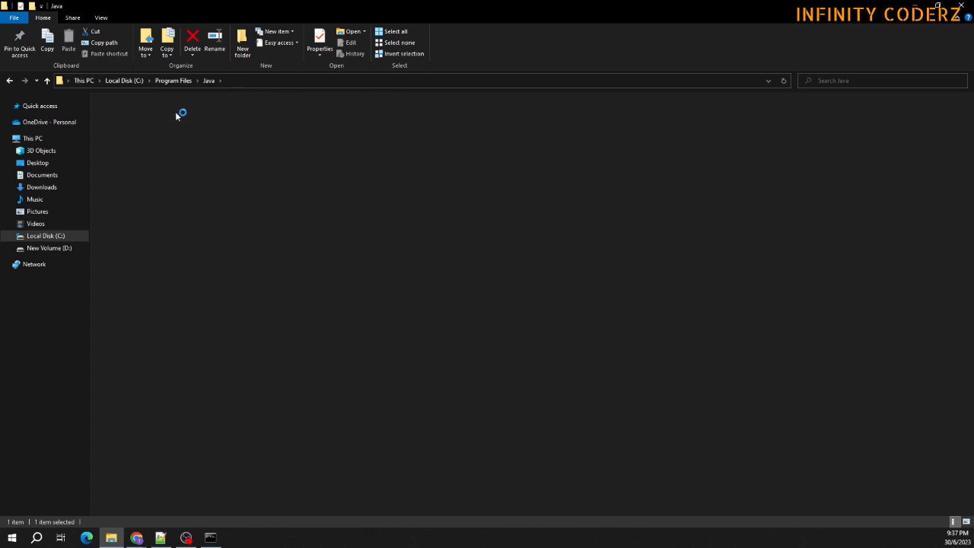
pyautogui.moveTo(181, 243); pyautogui.dragTo(185, 112)
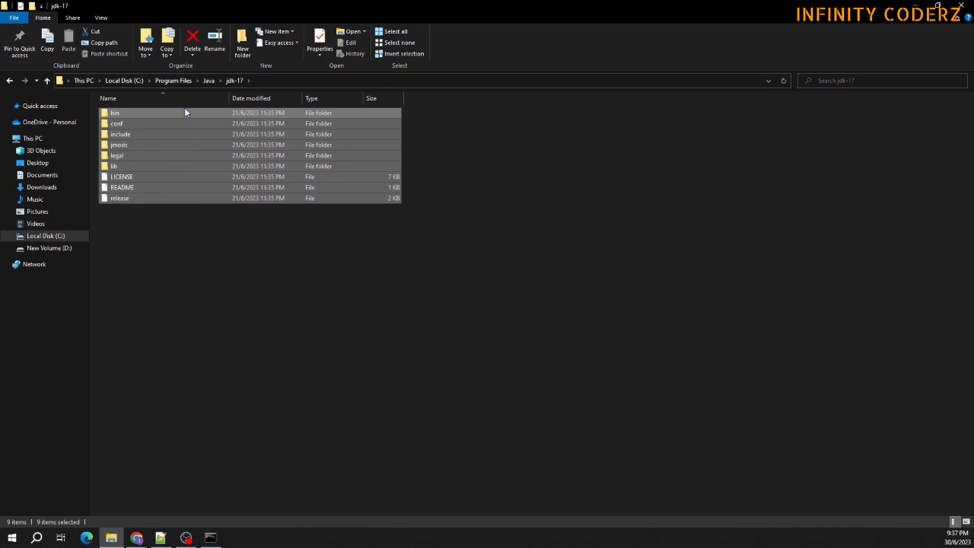
pyautogui.click(195, 217)
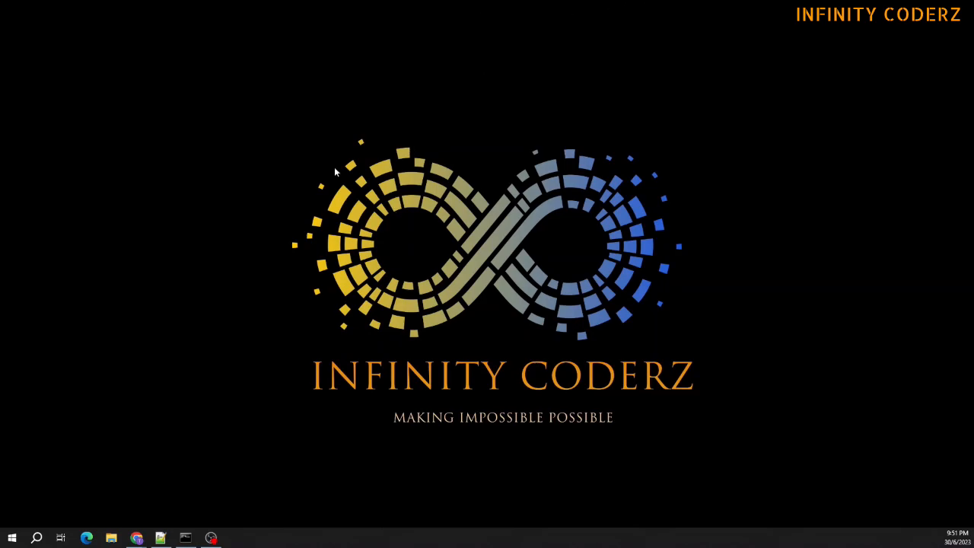
# - Search Windows for "edit", open the system environment variables settings and bring up the Environment Variables dialog
pyautogui.click(35, 537)
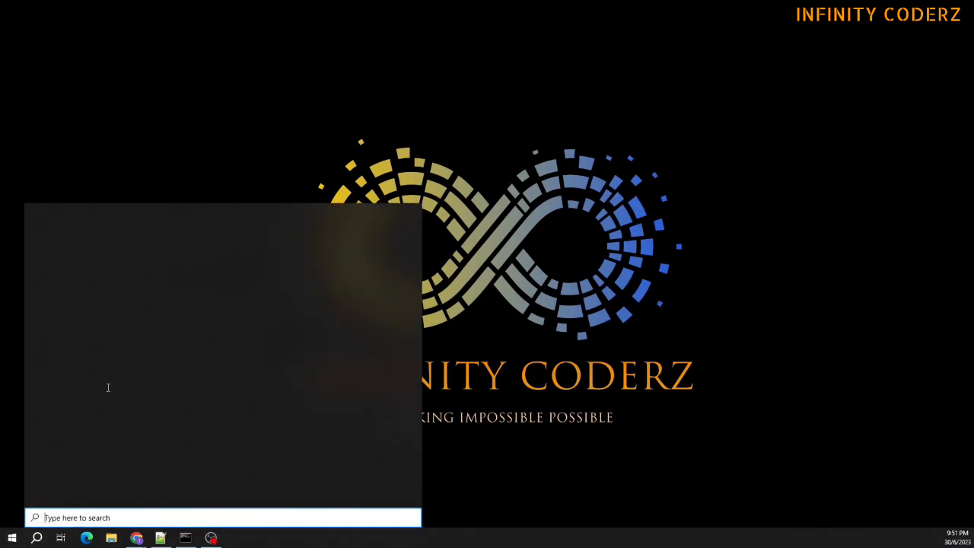
pyautogui.write('e')
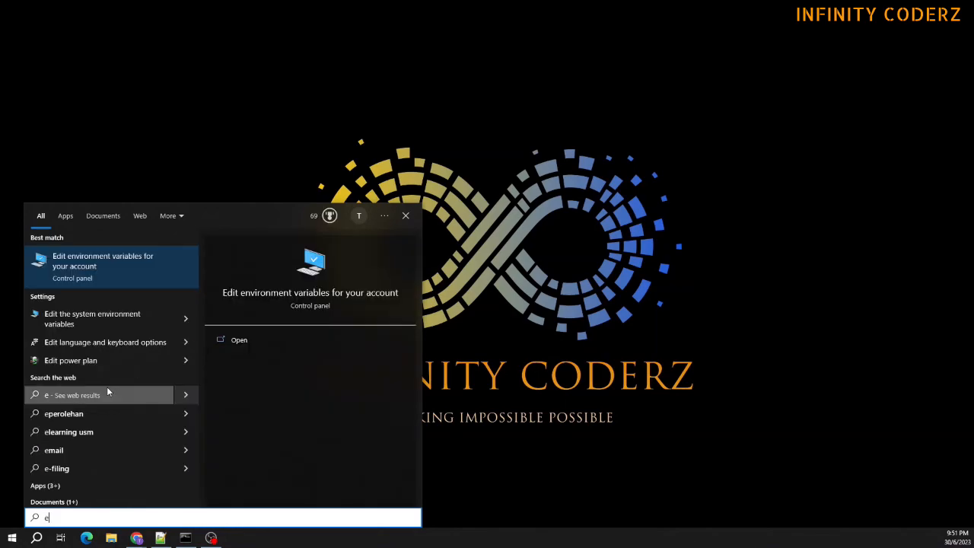
pyautogui.write('dit')
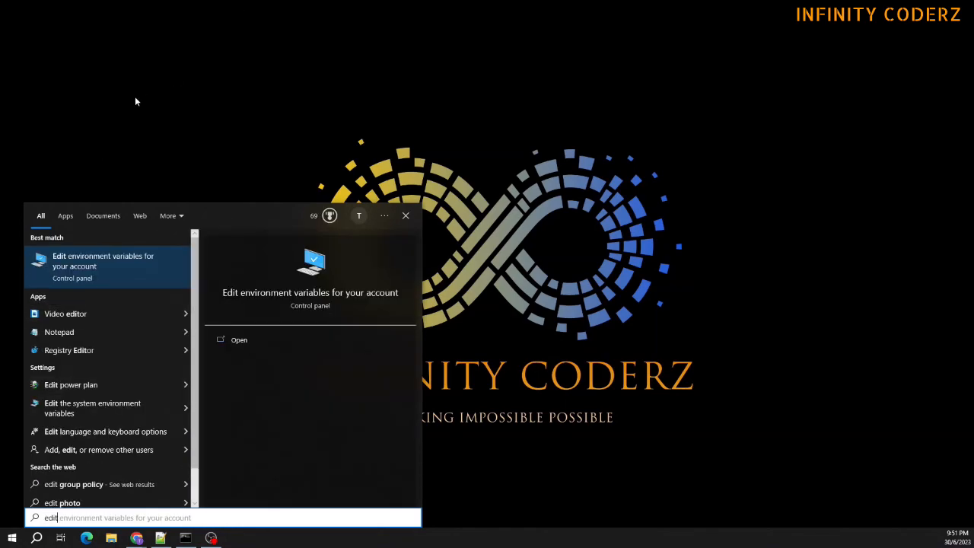
pyautogui.click(108, 407)
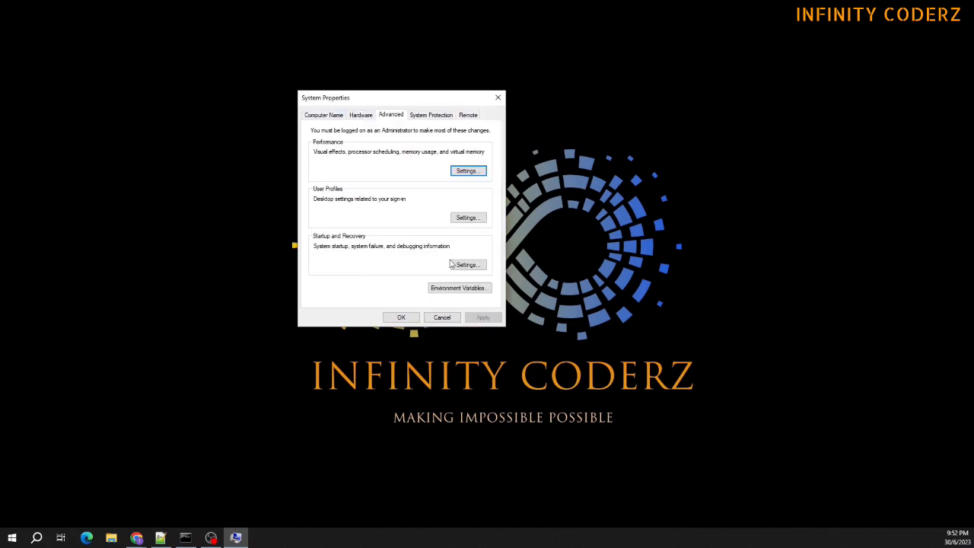
pyautogui.click(461, 290)
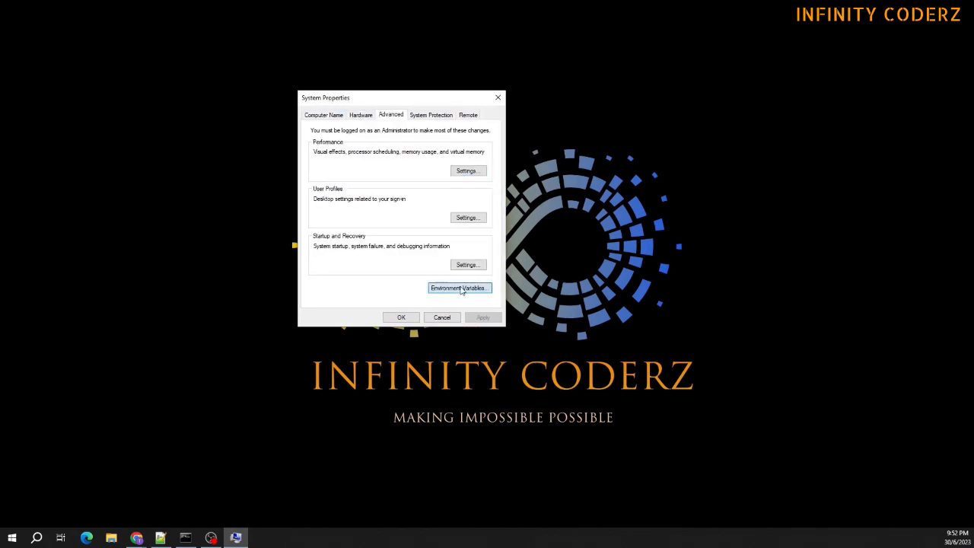
pyautogui.moveTo(451, 125); pyautogui.dragTo(368, 59)
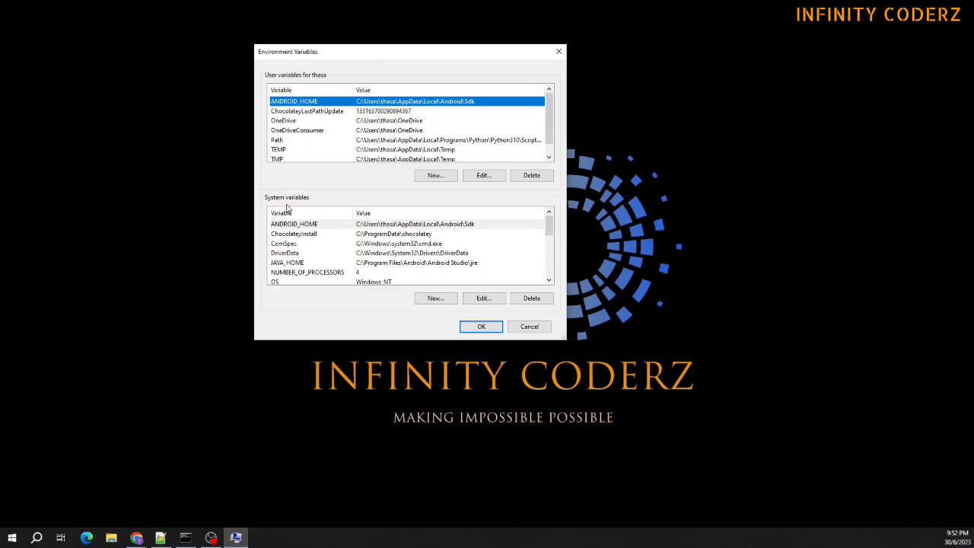
# - Open the JAVA_HOME system variable to review its name and value, then close its editor
pyautogui.click(312, 263)
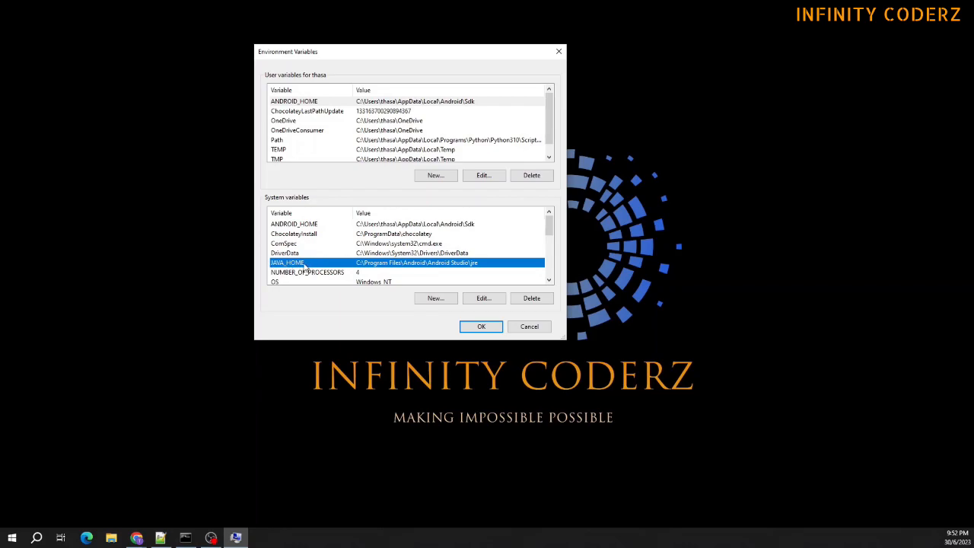
pyautogui.click(484, 299)
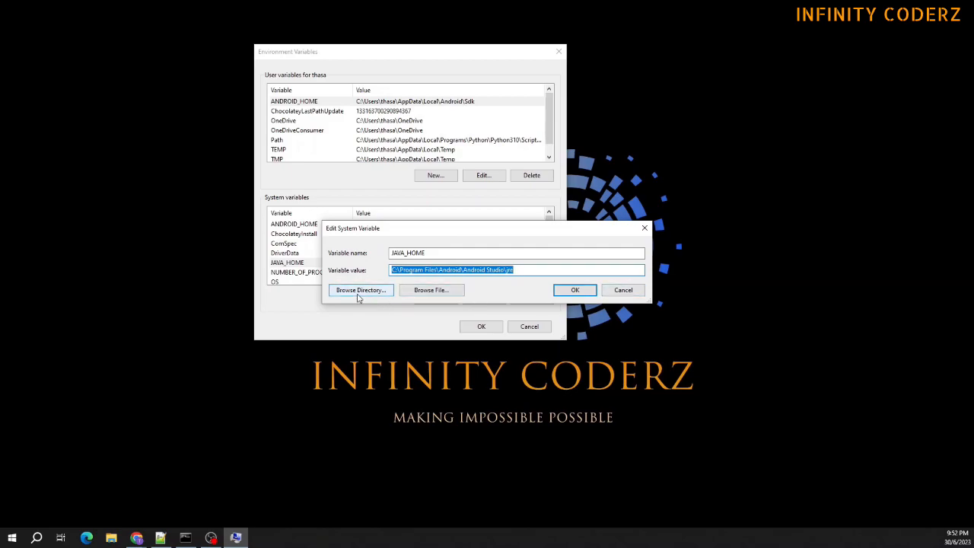
pyautogui.click(597, 292)
pyautogui.click(311, 264)
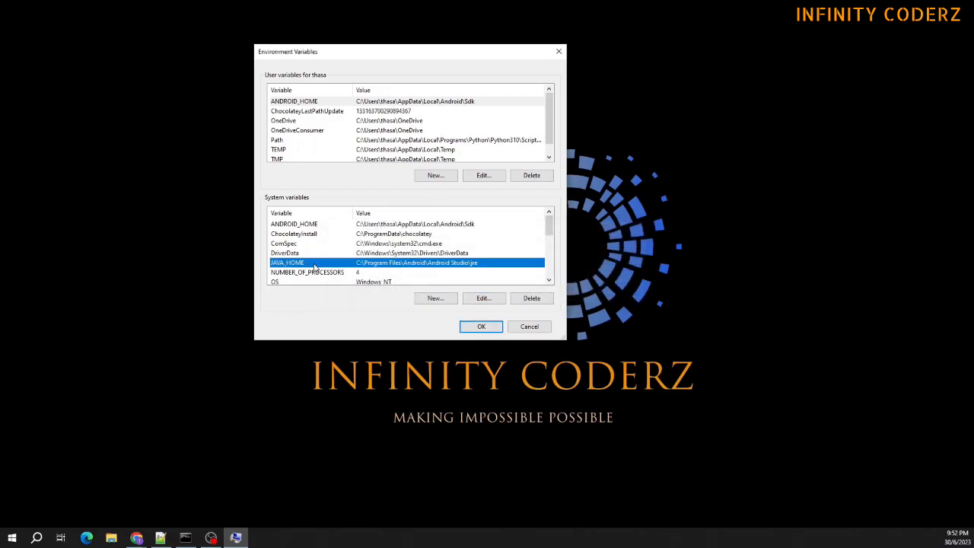
# - Open the Path system variable for editing and add a new entry %JAVA_HOME%\bin
pyautogui.scroll(-1, 311, 267)
pyautogui.click(308, 264)
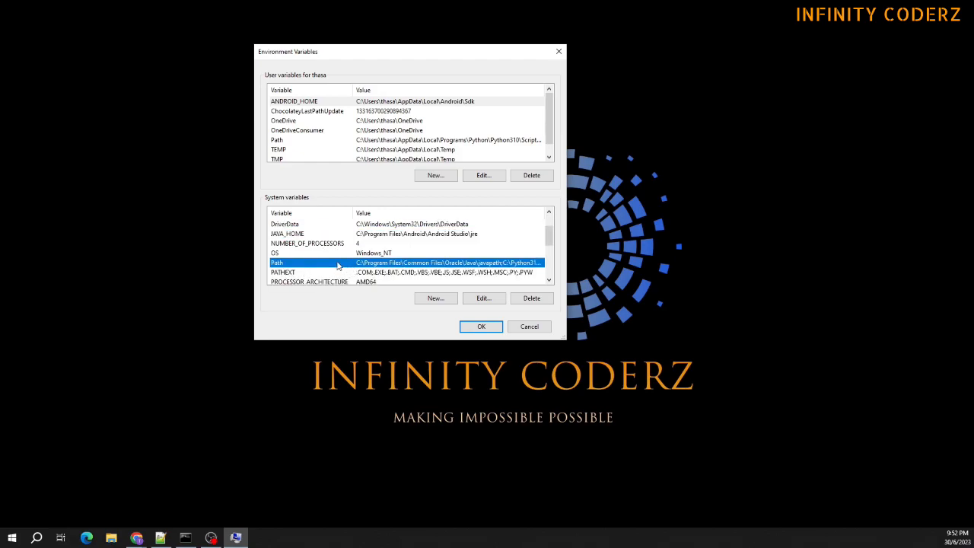
pyautogui.click(491, 301)
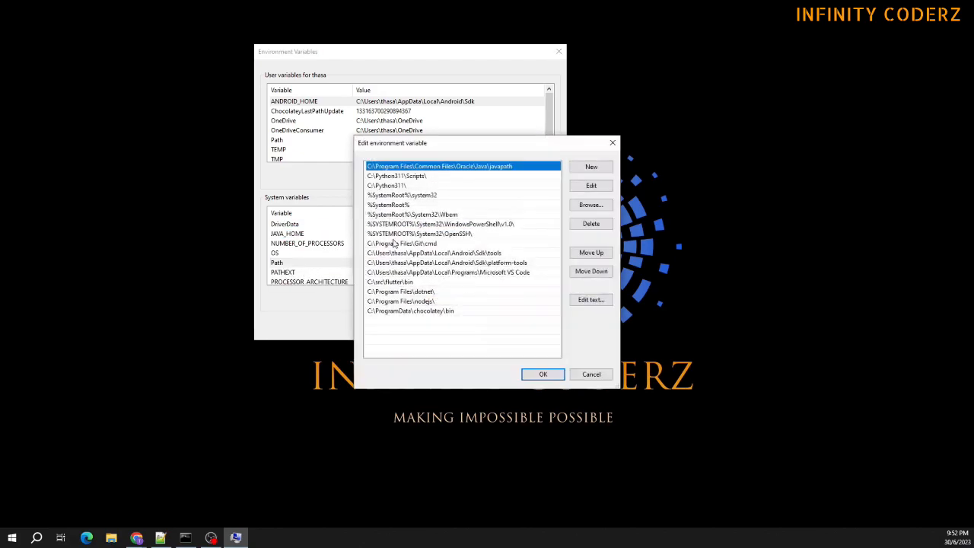
pyautogui.moveTo(432, 145); pyautogui.dragTo(370, 81)
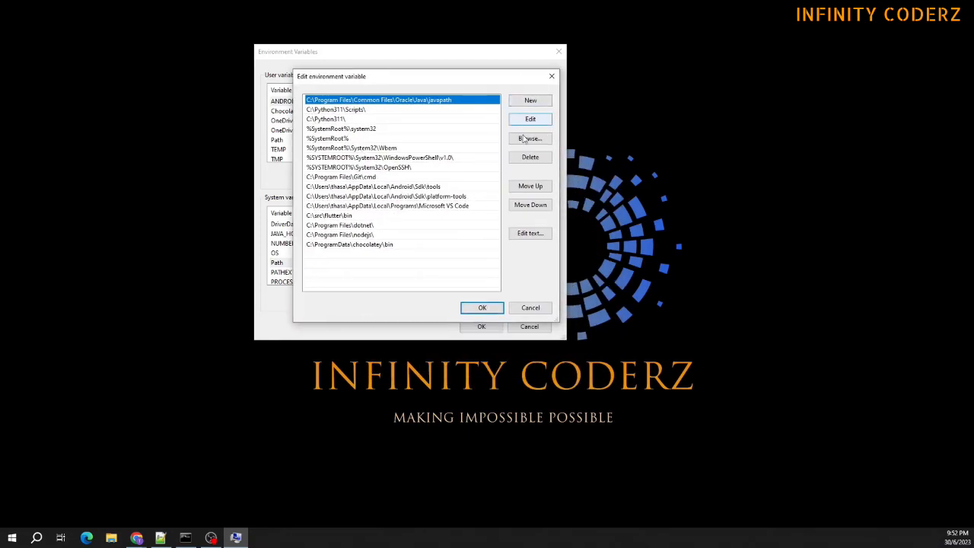
pyautogui.click(531, 101)
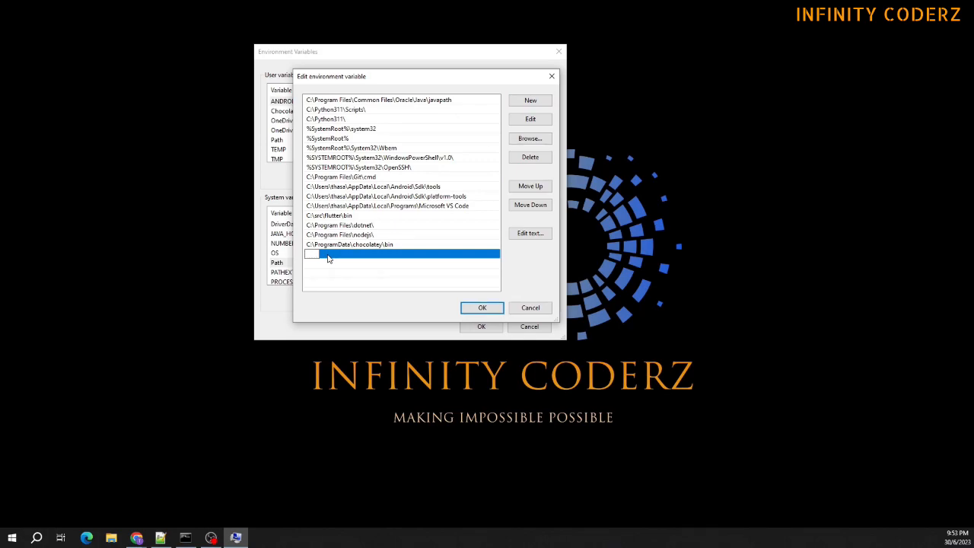
pyautogui.write('%JAVA_HOME%\\BIN')
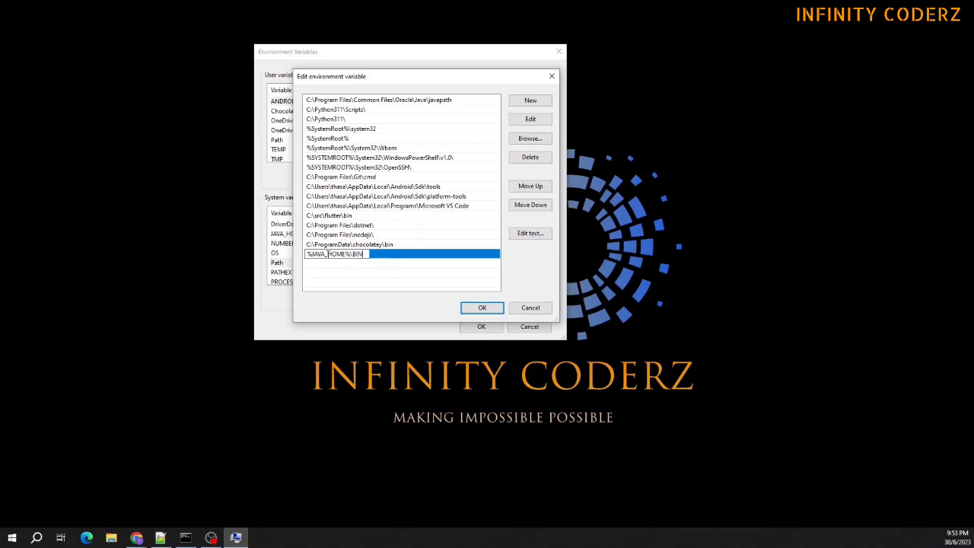
pyautogui.press('BackSpace')
pyautogui.press('BackSpace')
pyautogui.press('BackSpace')
pyautogui.write('bin')
# - Highlight the JAVA_HOME and bin parts of the new Path entry, then discard the edit
pyautogui.doubleClick(328, 255)
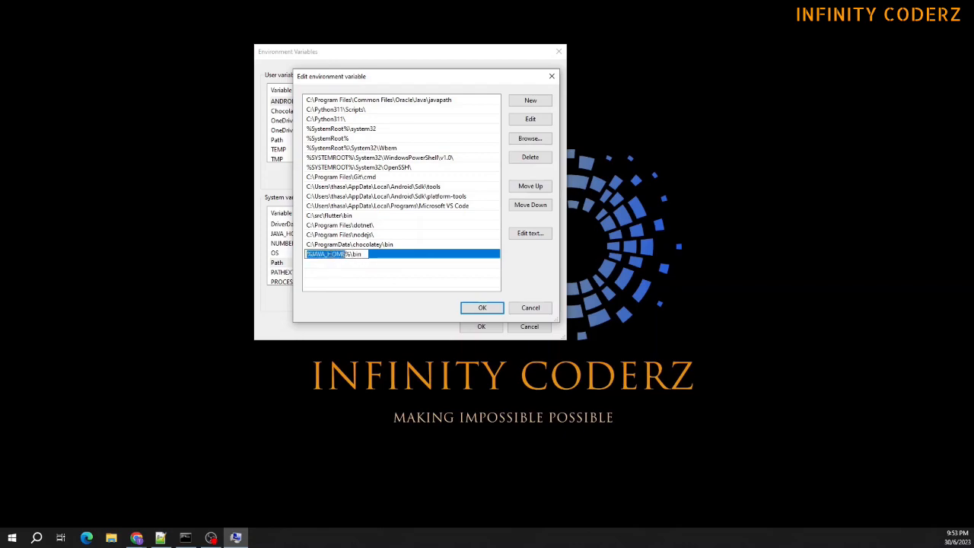
pyautogui.moveTo(364, 254); pyautogui.dragTo(351, 254)
pyautogui.moveTo(359, 81); pyautogui.dragTo(521, 72)
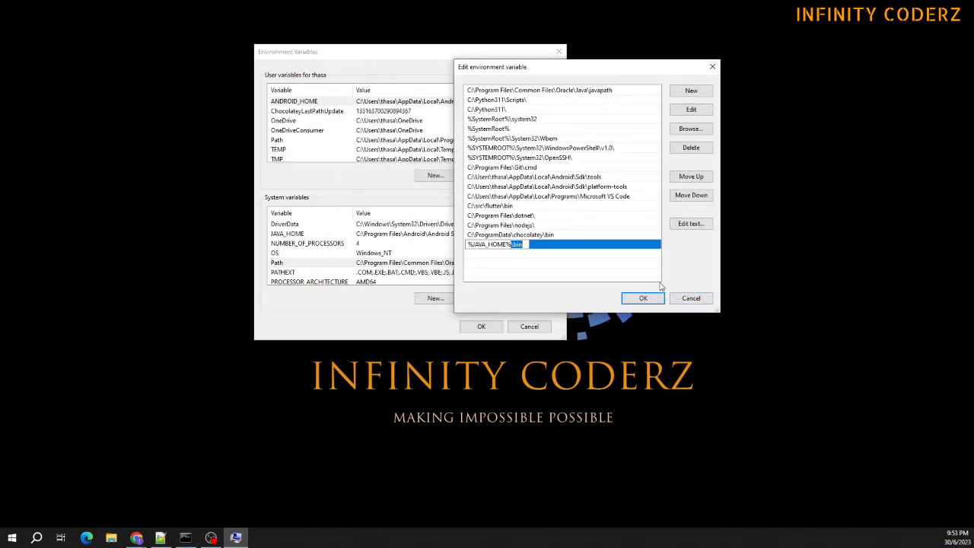
pyautogui.click(691, 298)
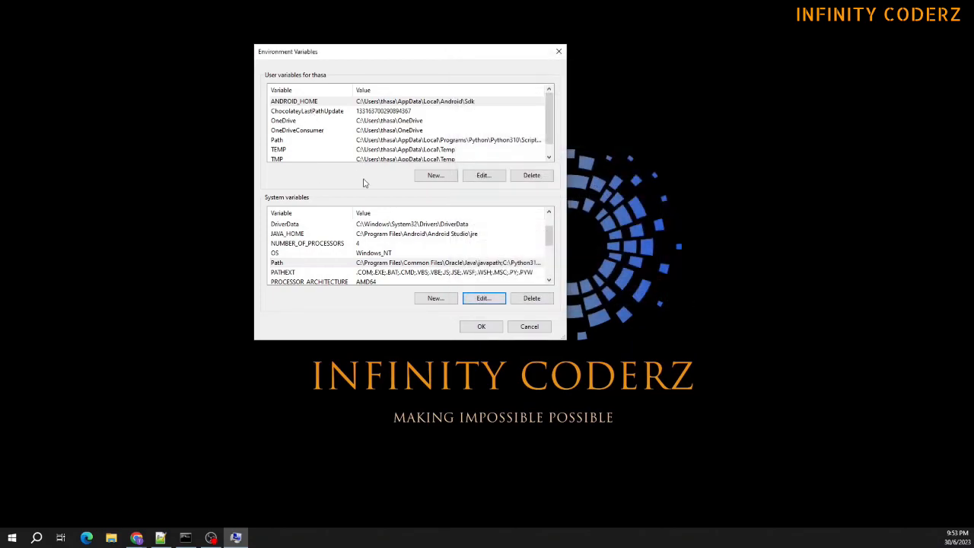
# - Review the C:\Program Files\Java\jdk-17\bin entry in the Path user variable, then accept and close all environment settings dialogs
pyautogui.click(322, 140)
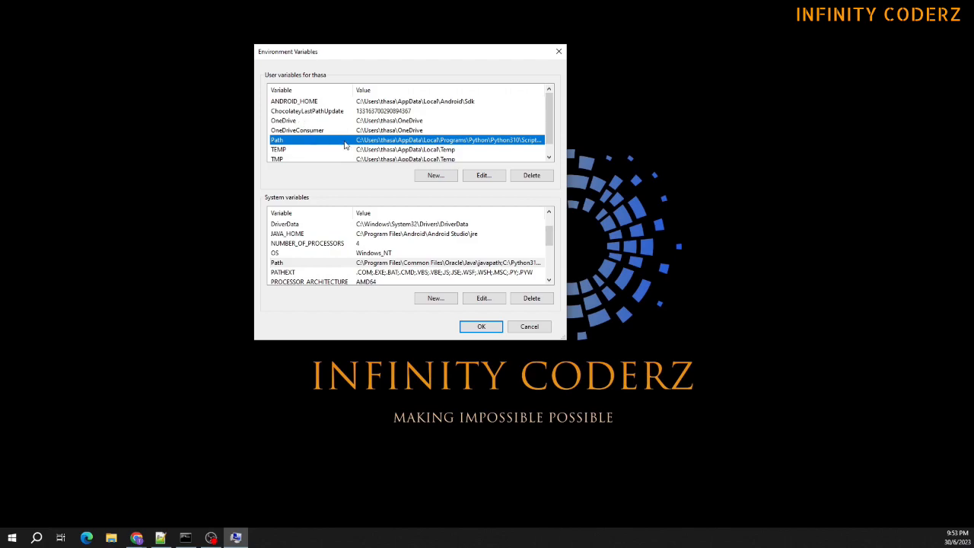
pyautogui.click(482, 176)
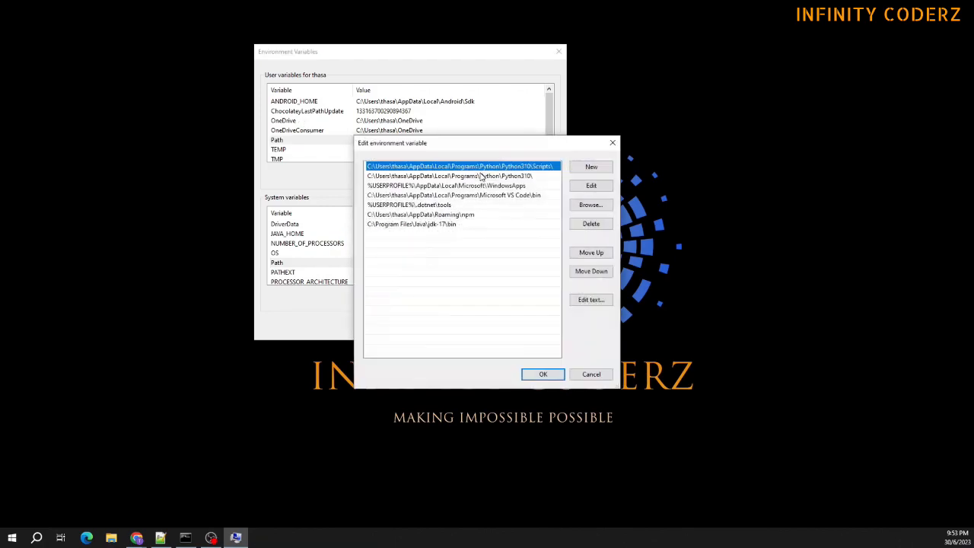
pyautogui.click(429, 225)
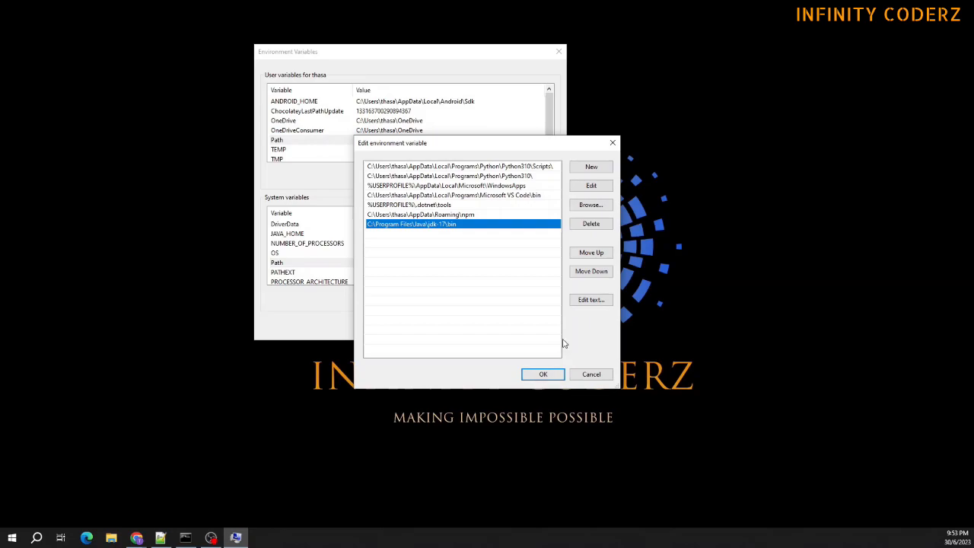
pyautogui.click(536, 375)
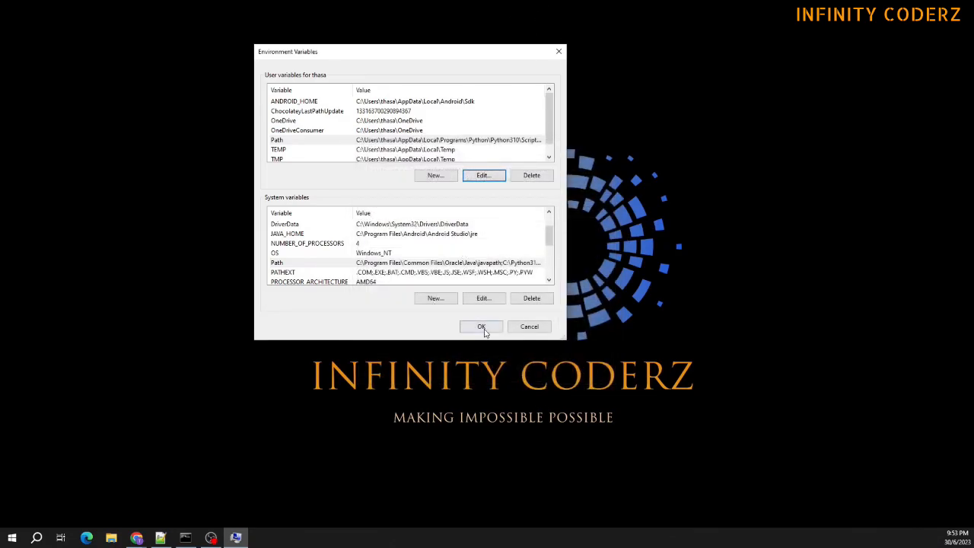
pyautogui.click(483, 329)
pyautogui.click(408, 318)
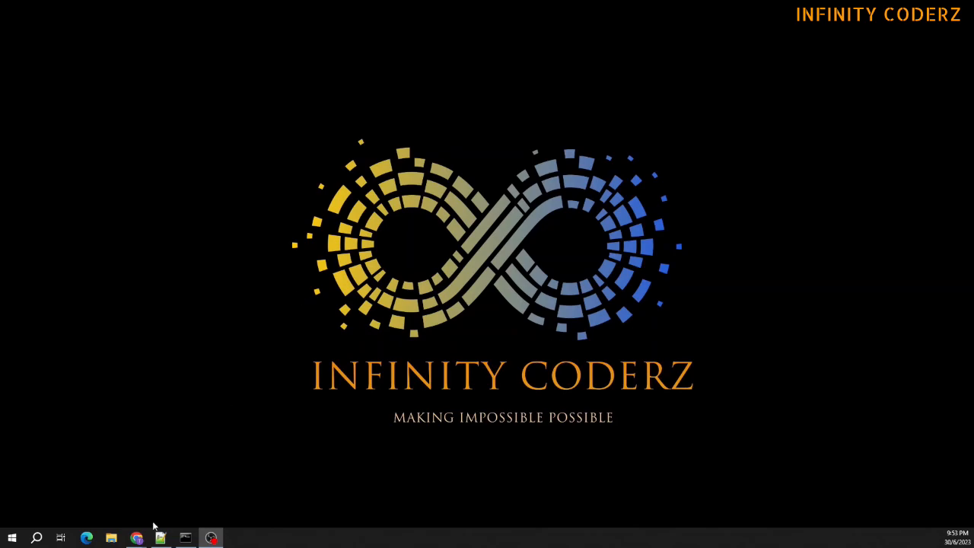
# - Bring up the already running Command Prompt window and close it
pyautogui.click(189, 541)
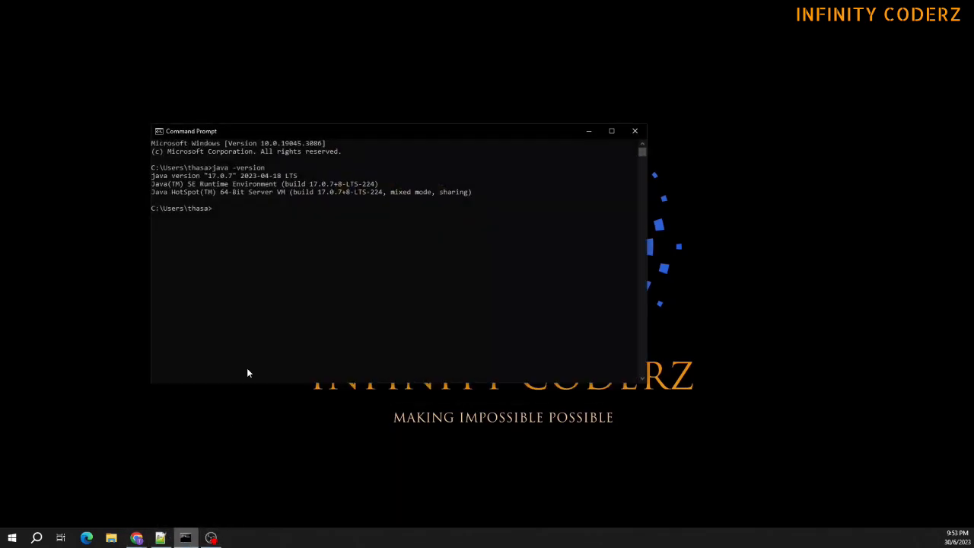
pyautogui.moveTo(343, 137); pyautogui.dragTo(344, 66)
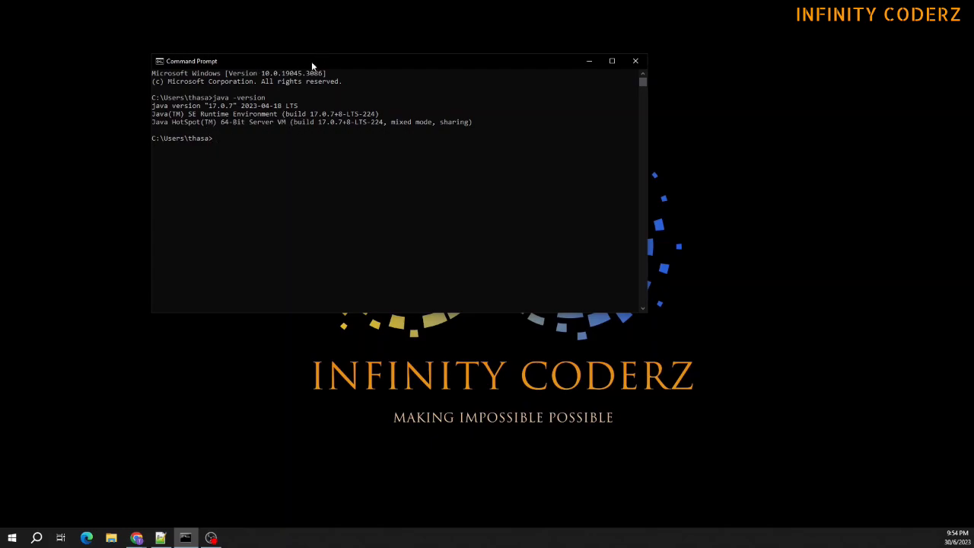
pyautogui.click(636, 63)
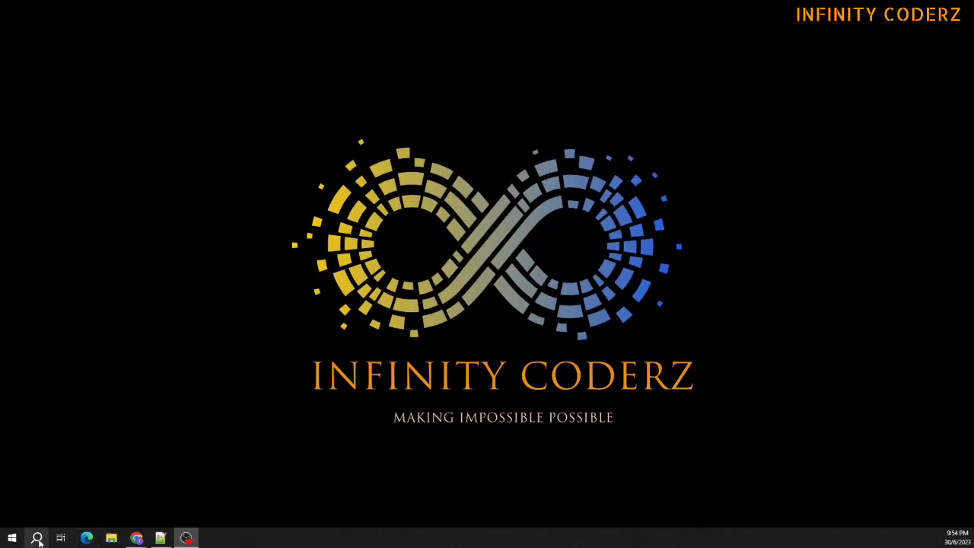
# - Find Command Prompt through Windows search and open a fresh window
pyautogui.click(38, 538)
pyautogui.write('cm')
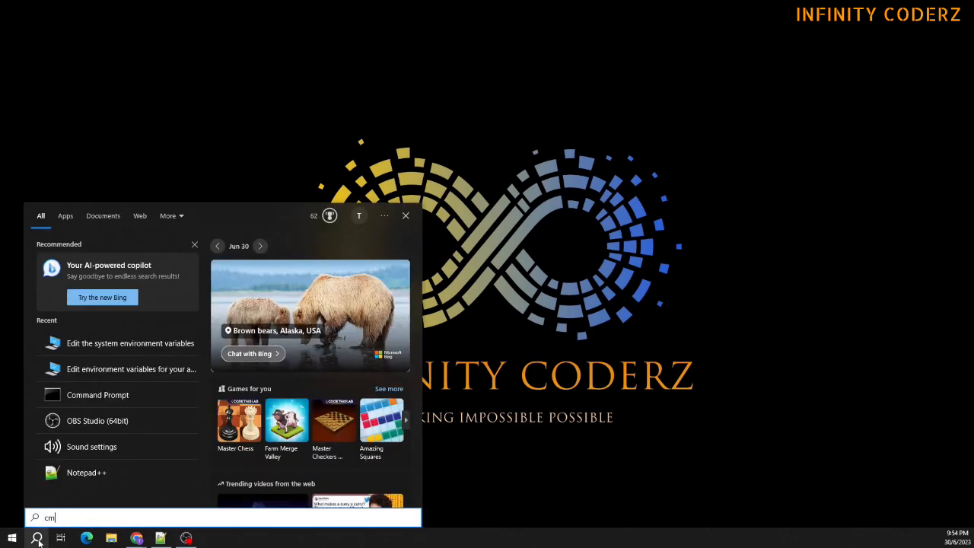
pyautogui.press('BackSpace')
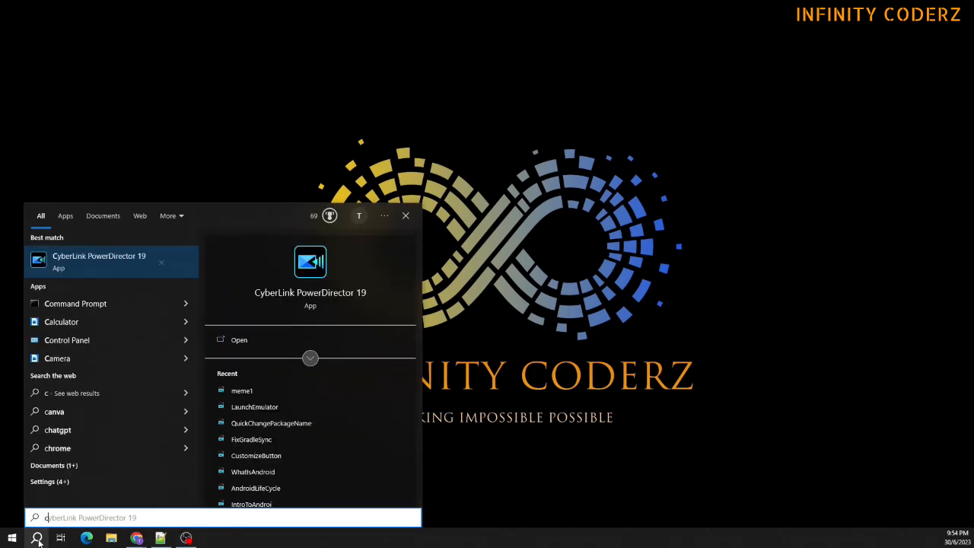
pyautogui.click(50, 303)
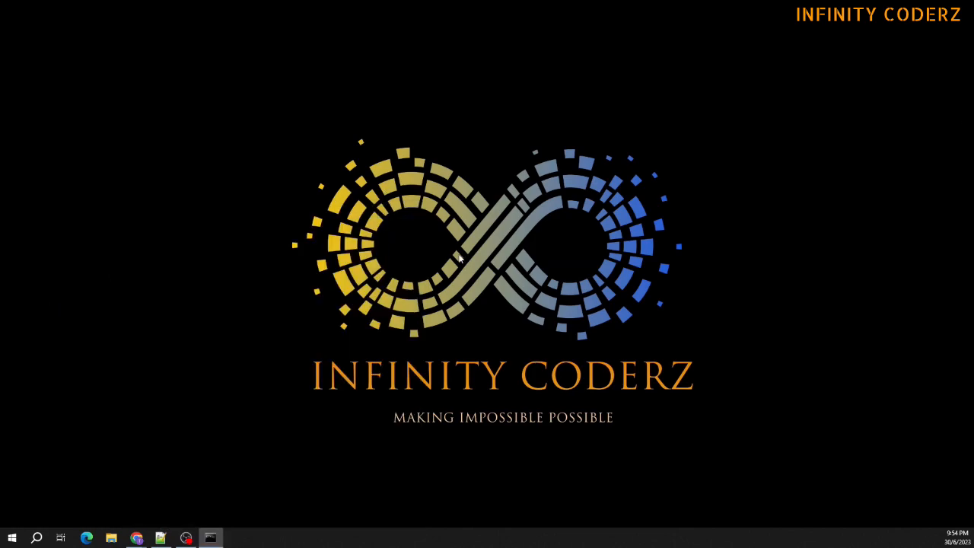
pyautogui.moveTo(540, 41); pyautogui.dragTo(343, 63)
pyautogui.click(353, 164)
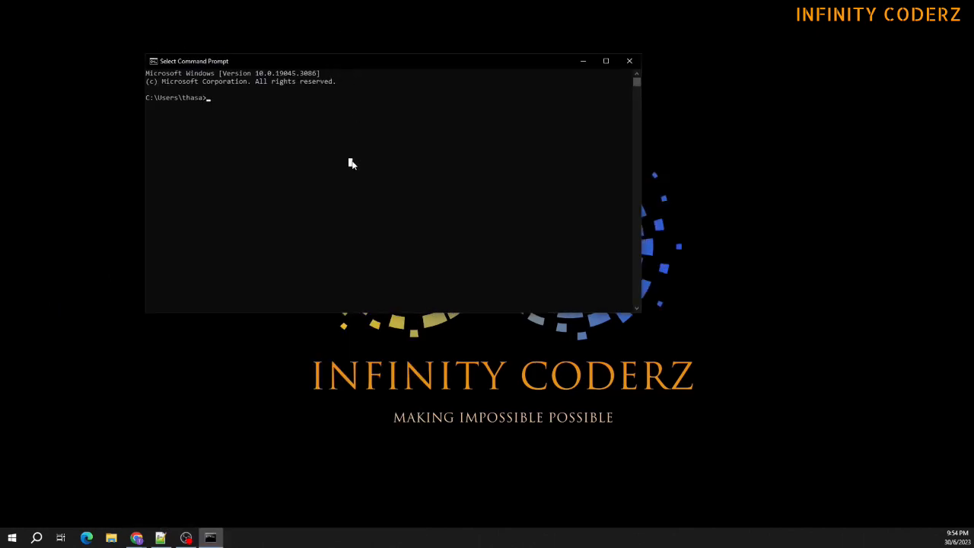
# - Run java -version in Command Prompt and highlight the reported Java version line
pyautogui.write('java -version')
pyautogui.press('Return')
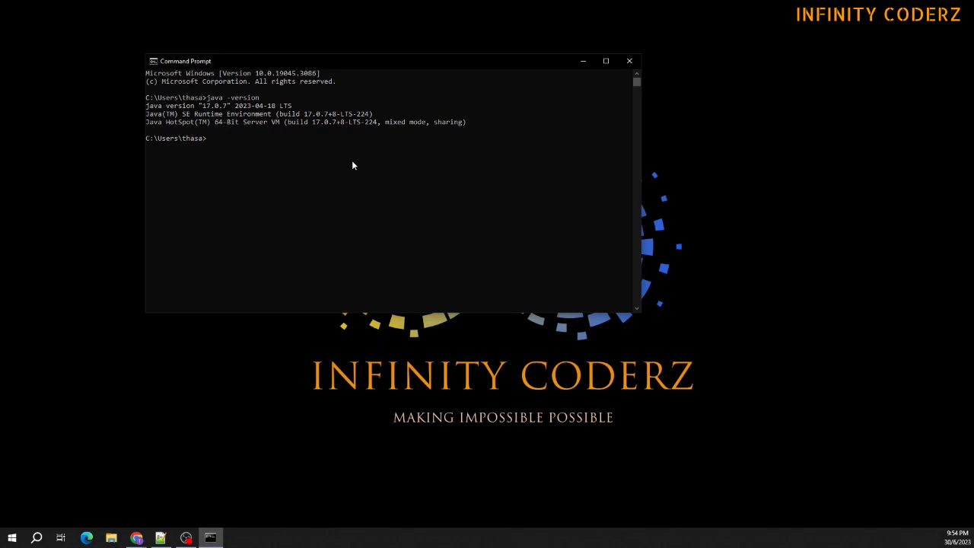
pyautogui.moveTo(146, 105); pyautogui.dragTo(299, 111)
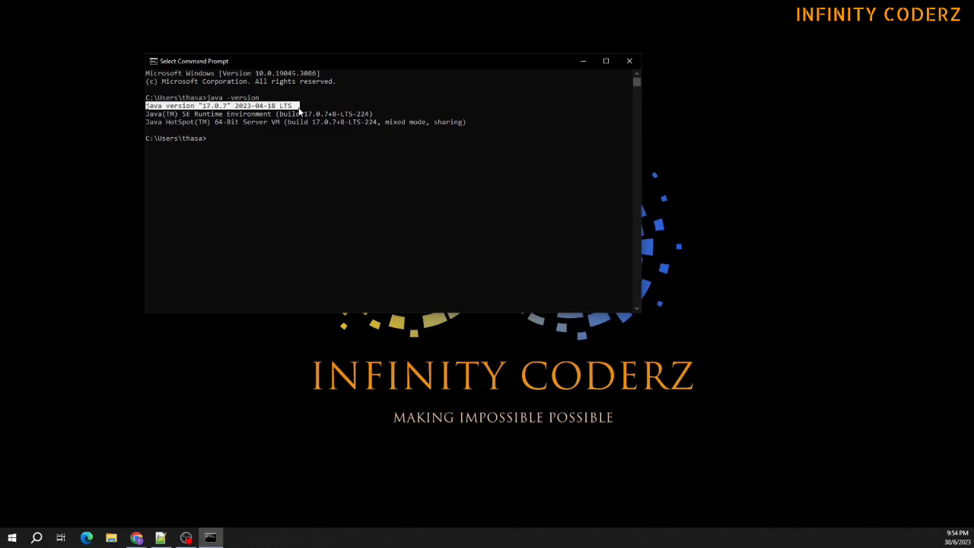